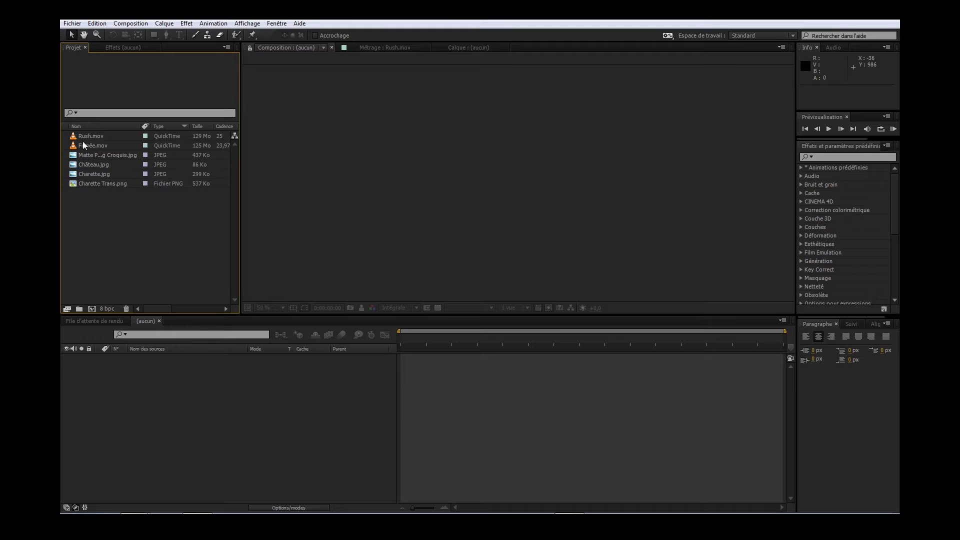
Step: Create a new composition from the Rush.mov footage so it inherits the clip's settings
click(82, 136)
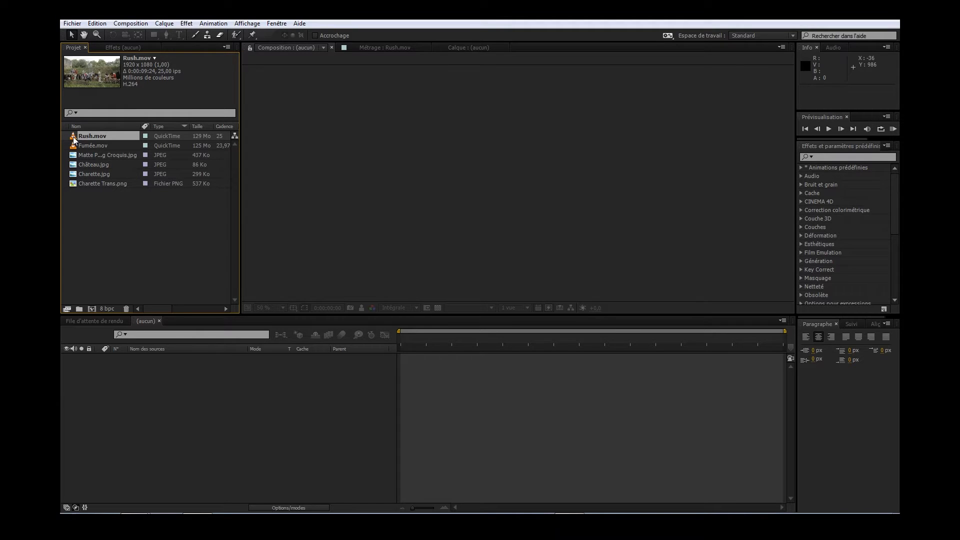
drag(73, 139, 102, 204)
drag(88, 289, 91, 307)
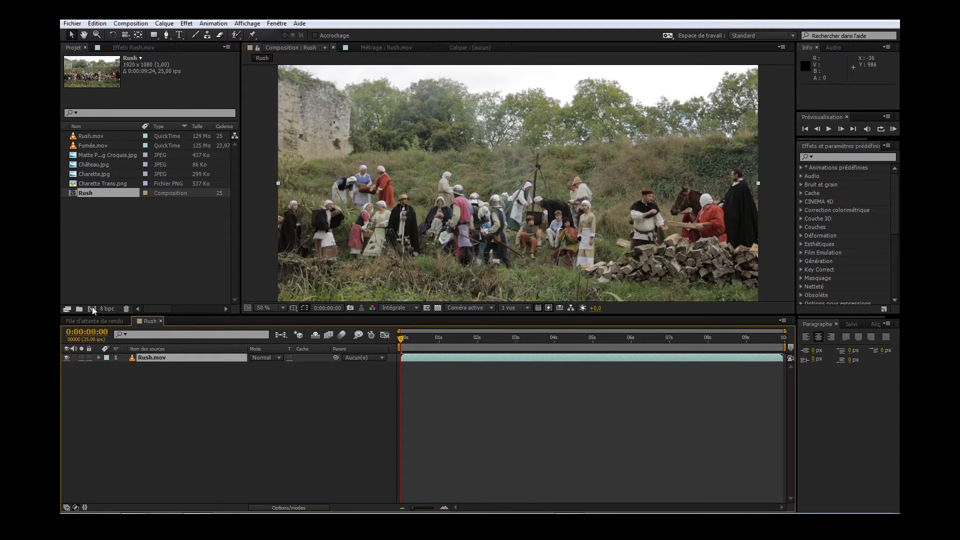
Step: Compare the size, duration and frame rate of the Rush.mov footage with those of the Rush composition
click(92, 135)
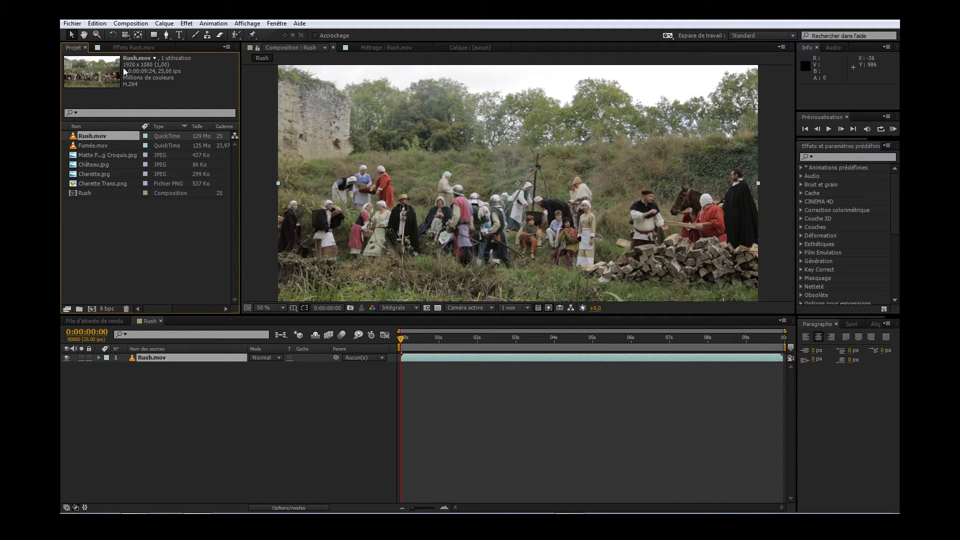
click(85, 192)
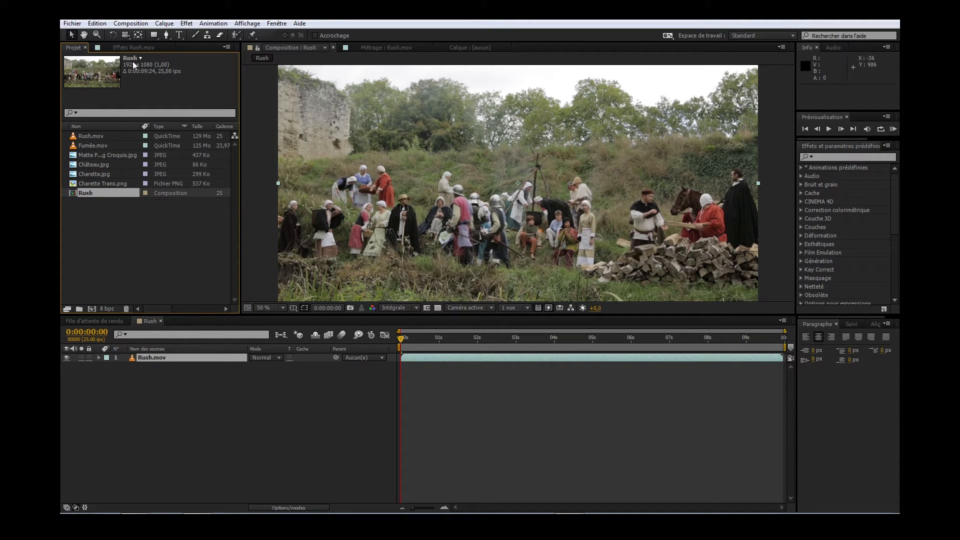
click(96, 133)
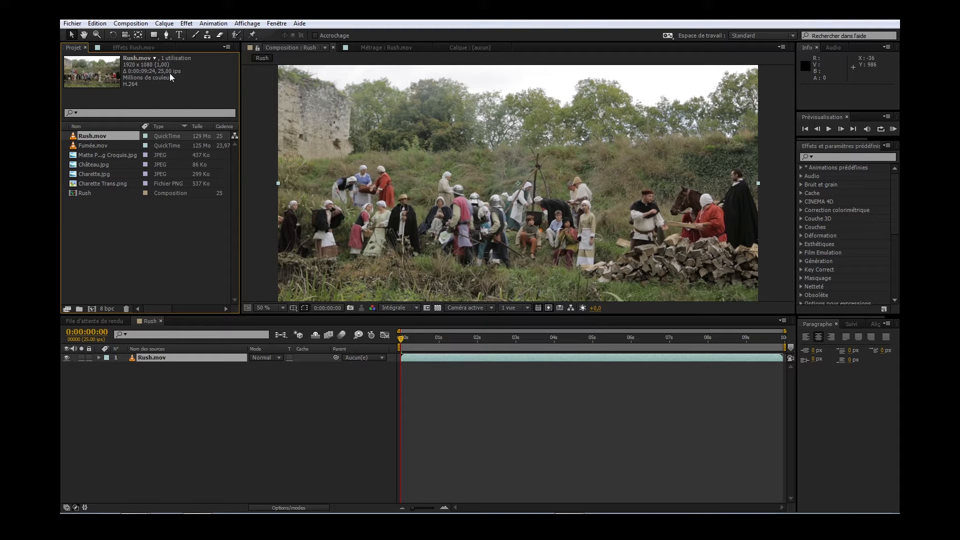
click(87, 193)
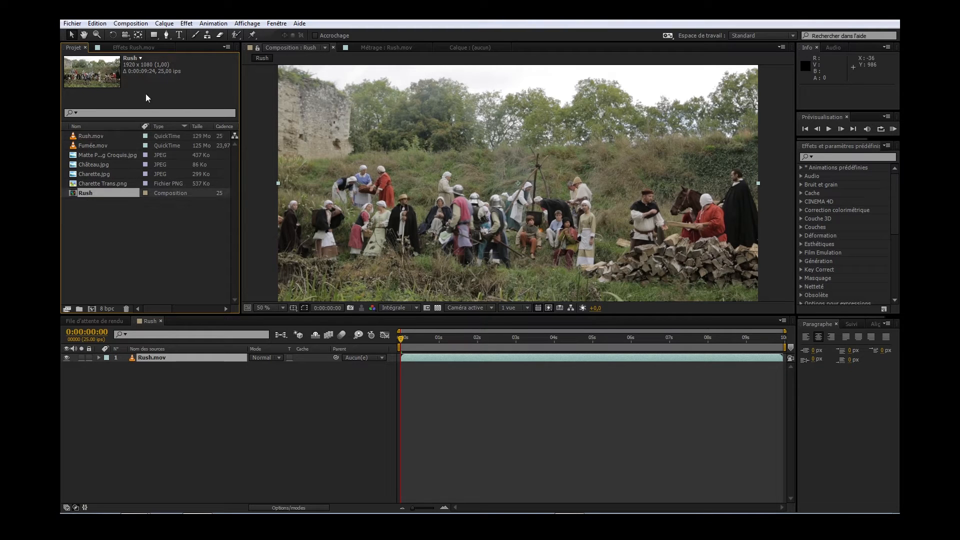
Step: Review the Rush composition's settings, including the available presets and frame rates, without changing anything
right_click(80, 194)
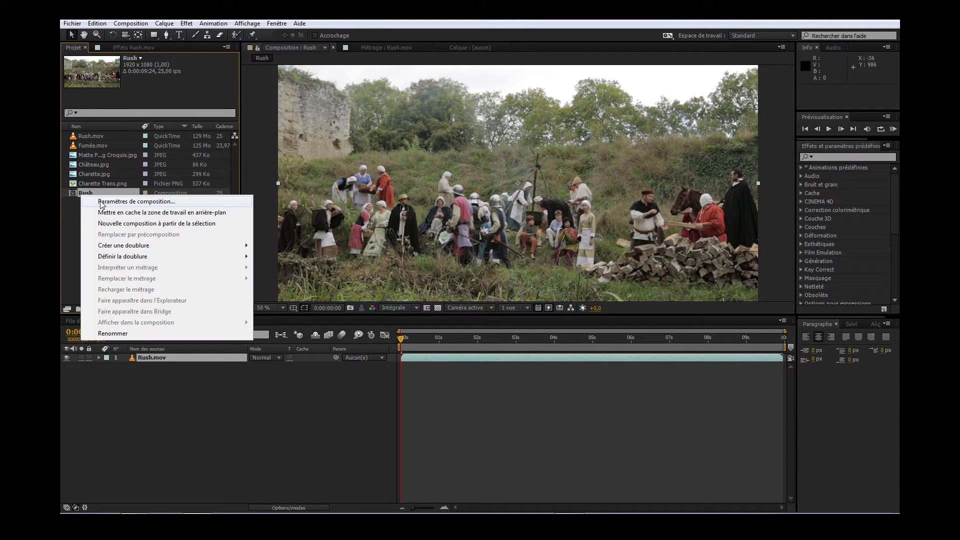
click(102, 202)
drag(398, 137, 150, 150)
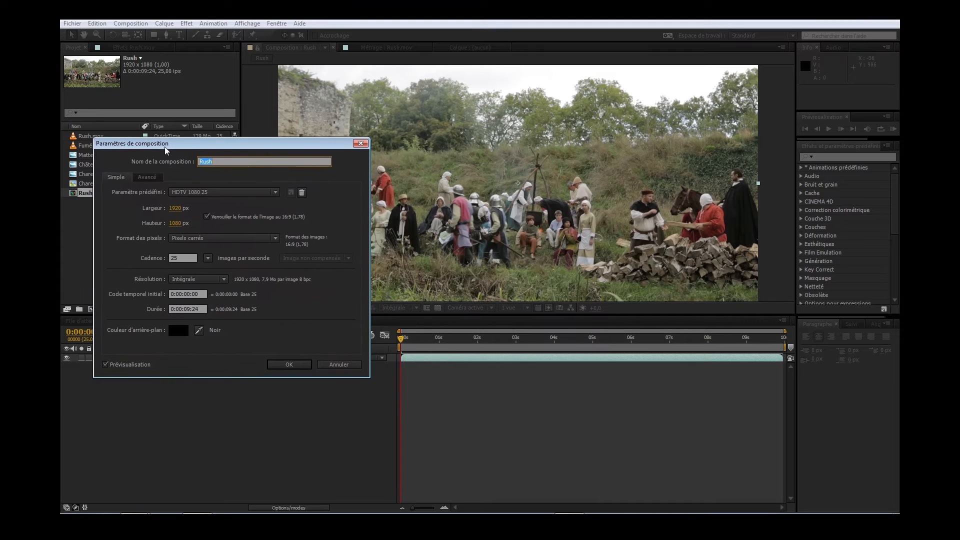
click(189, 194)
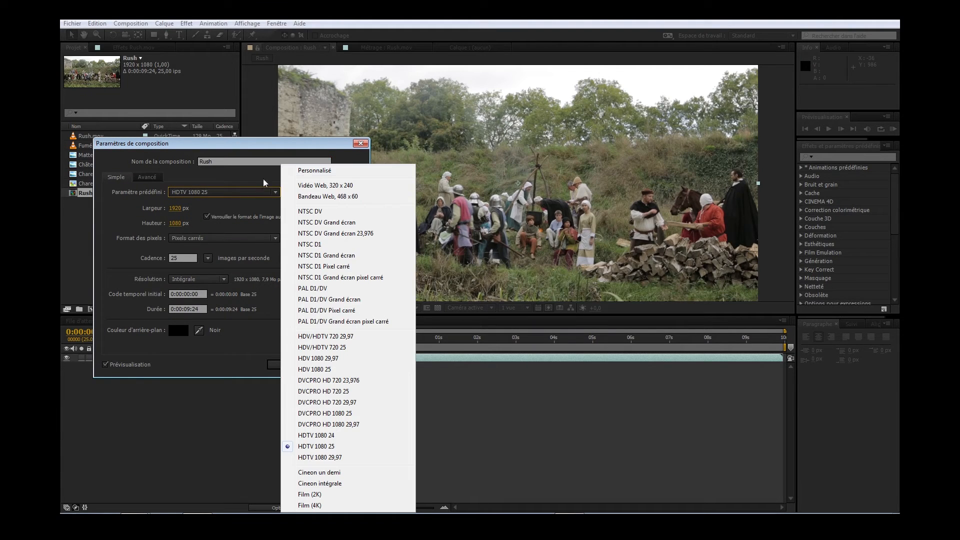
click(247, 210)
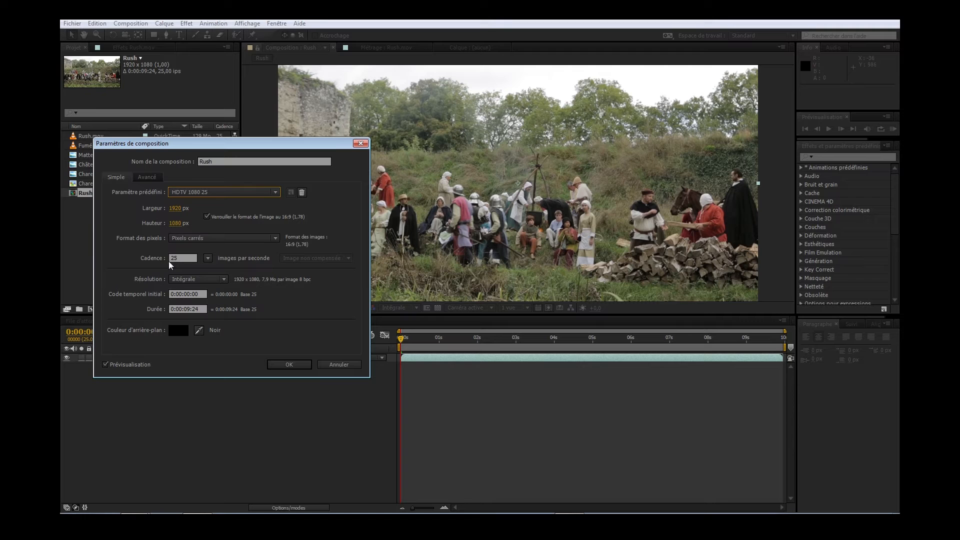
click(208, 258)
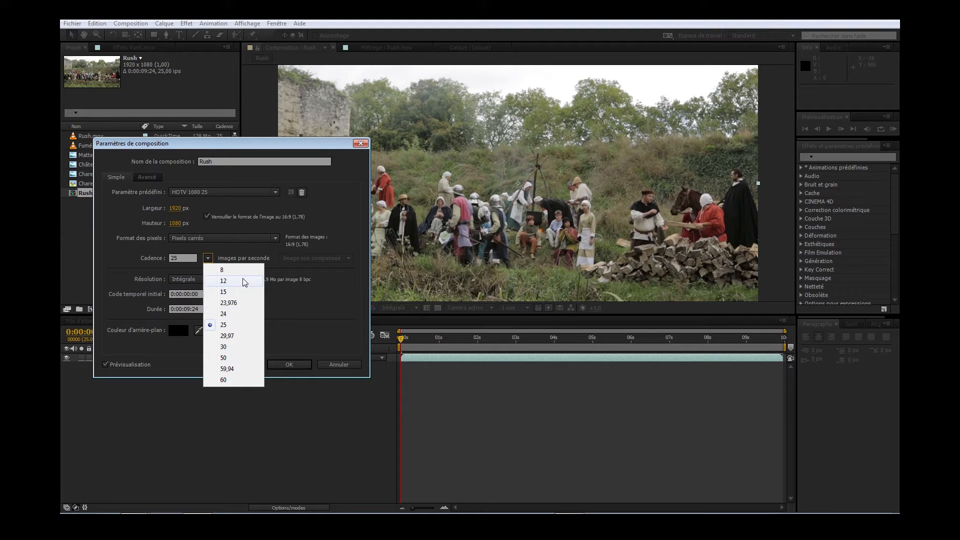
click(122, 259)
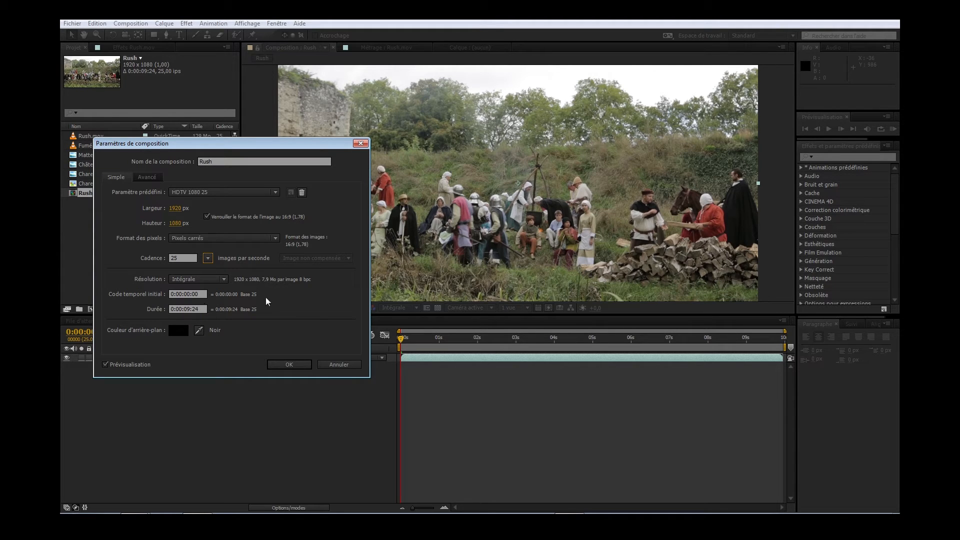
click(328, 365)
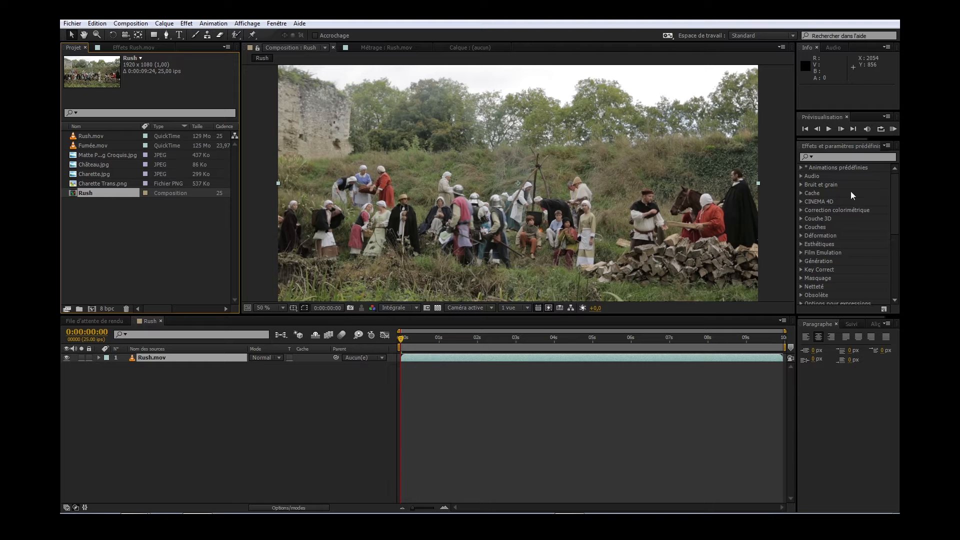
Step: Play a RAM preview of the Rush composition and scrub the playhead back to the first frame
click(892, 128)
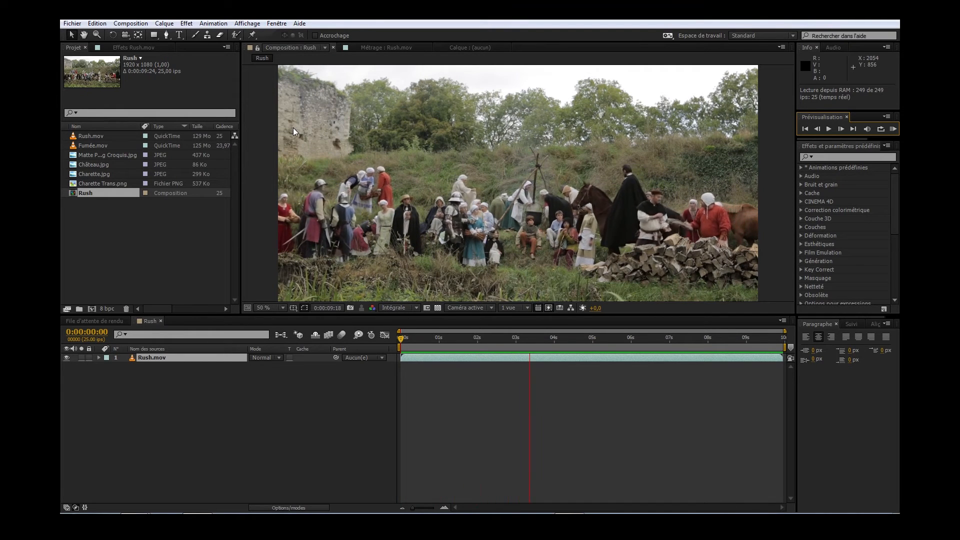
key(space)
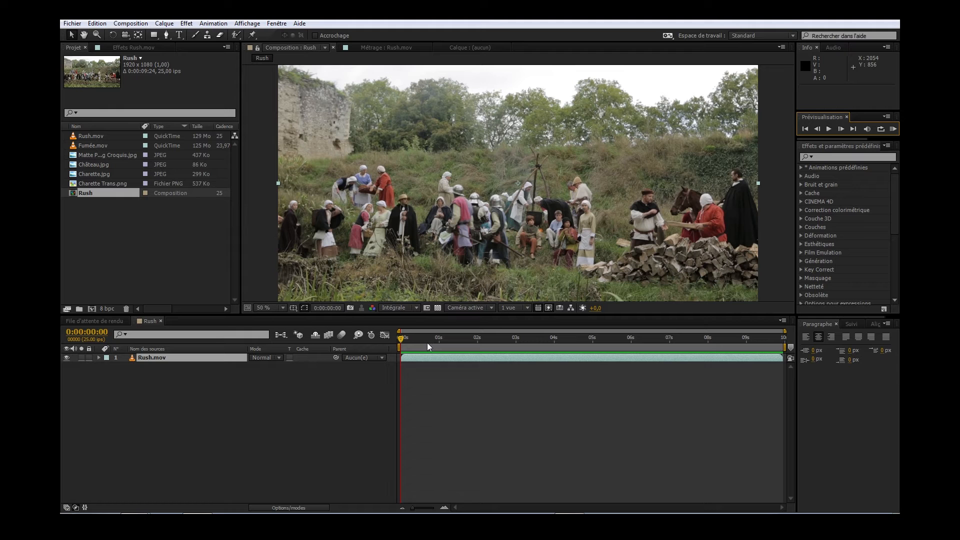
drag(403, 338, 394, 369)
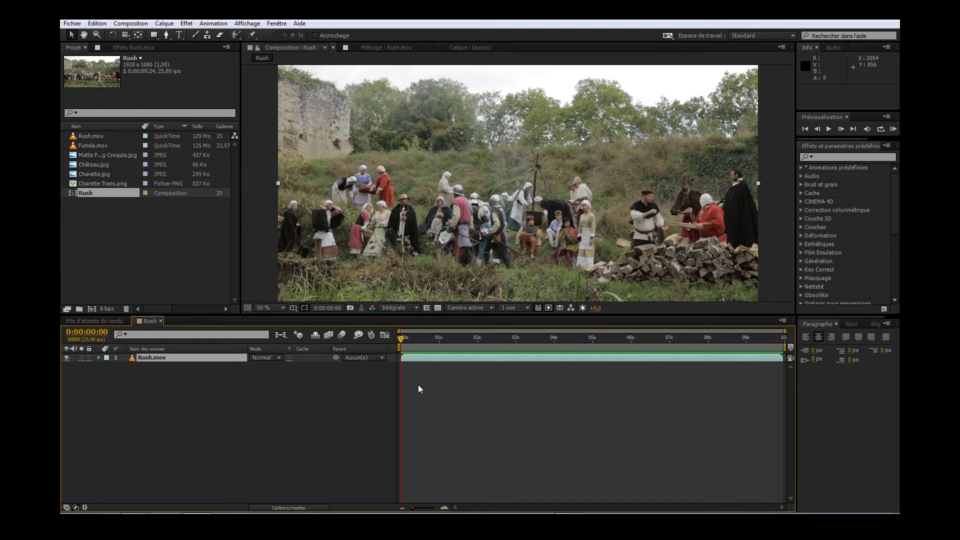
drag(403, 342, 357, 335)
Step: Inspect the ruined wall and surrounding hillside of the Rush composition up close
scroll(314, 155, up, 2)
drag(304, 166, 394, 201)
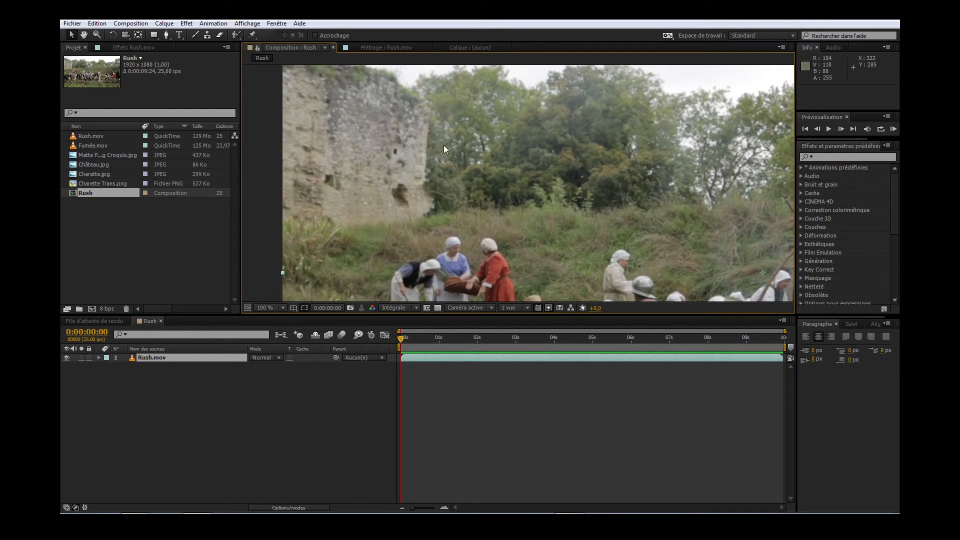
scroll(494, 181, down, 2)
drag(539, 192, 440, 163)
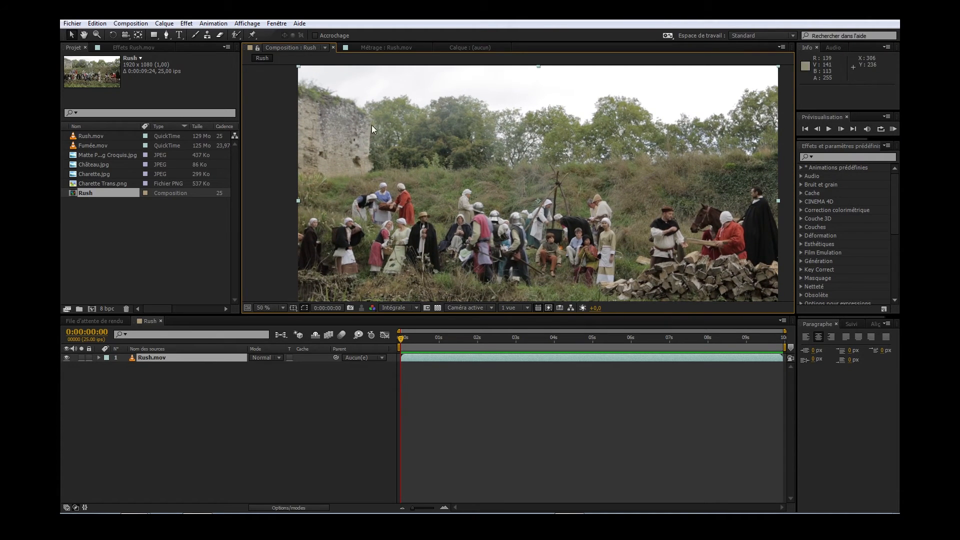
key(slash)
drag(322, 154, 473, 176)
scroll(508, 183, down, 2)
Step: Enlarge the composition viewer area, set its magnification to Ajuster jusqu'à 100 %, and keep the playhead at the start
drag(437, 313, 437, 329)
click(280, 324)
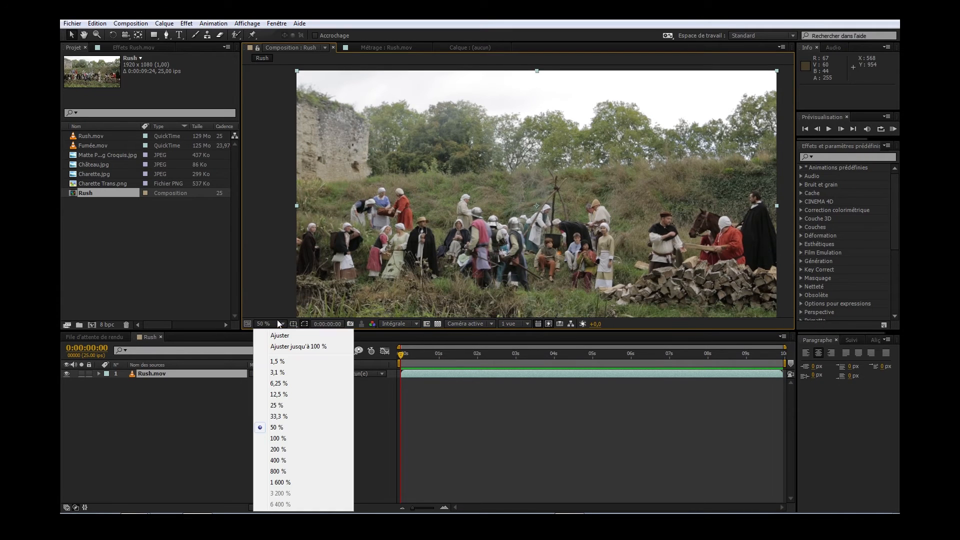
click(285, 346)
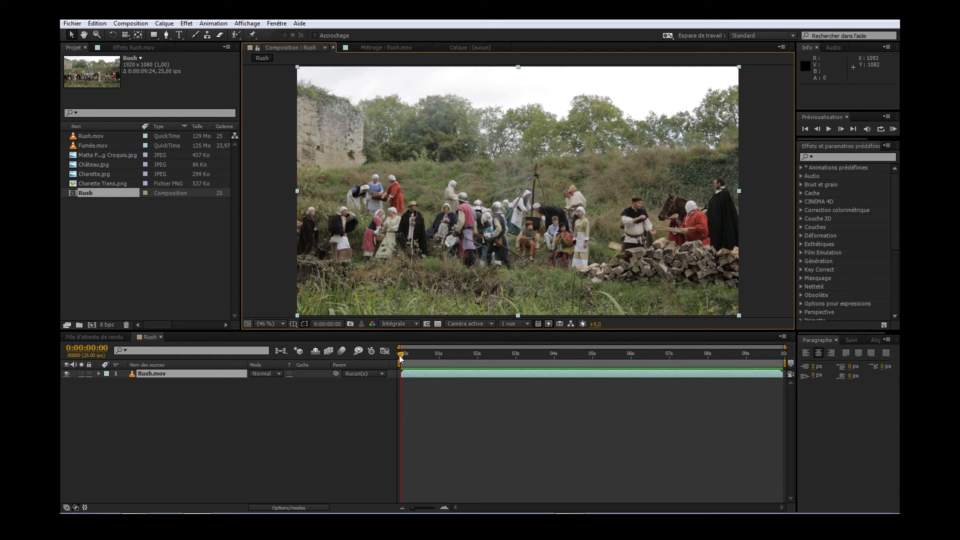
drag(400, 356, 373, 365)
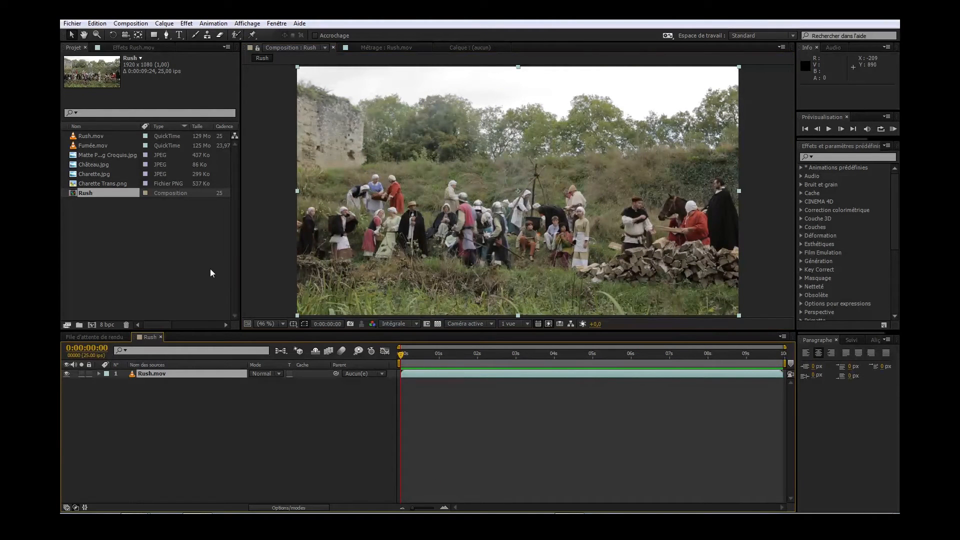
Step: Examine the Matte Painting Croquis.jpg sketch and compare its castle and cart layout with the Rush composition
double_click(98, 157)
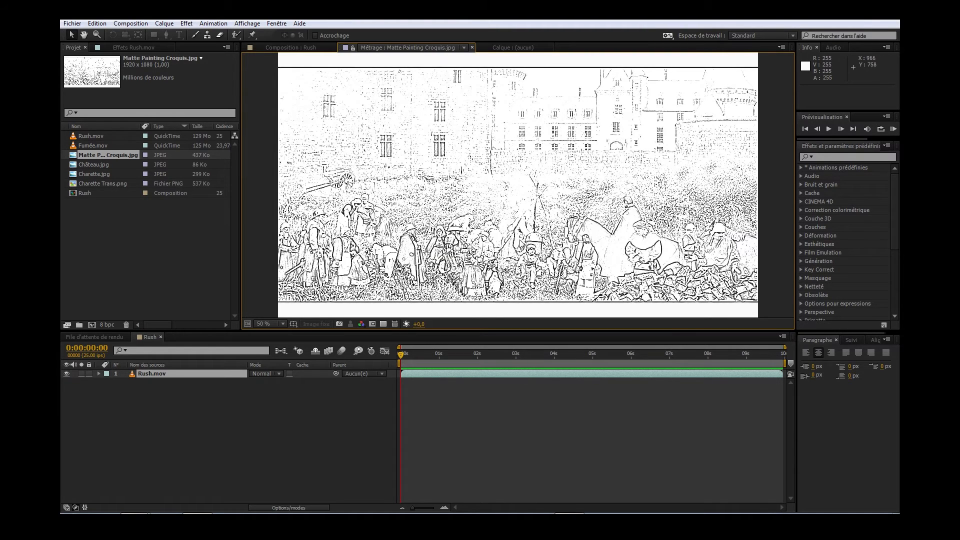
scroll(465, 244, up, 4)
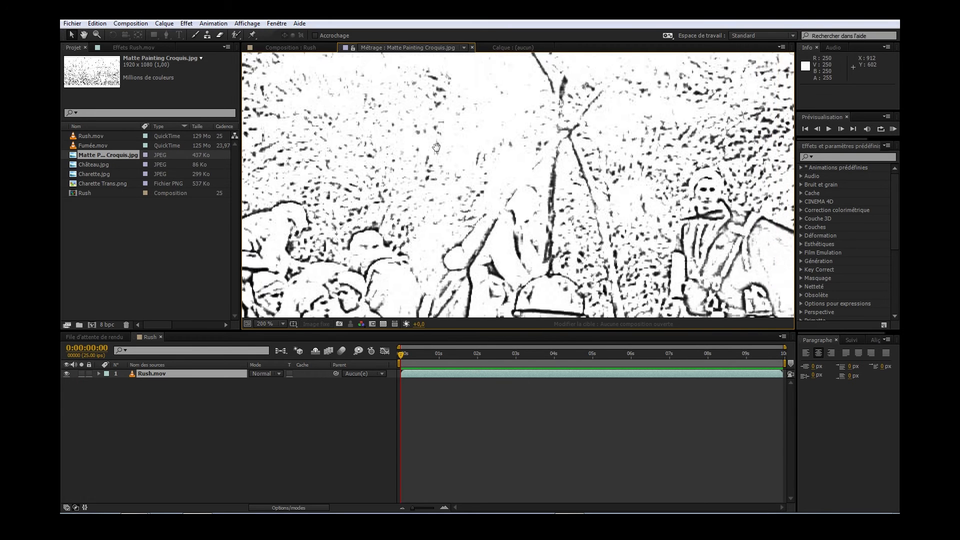
scroll(436, 147, down, 2)
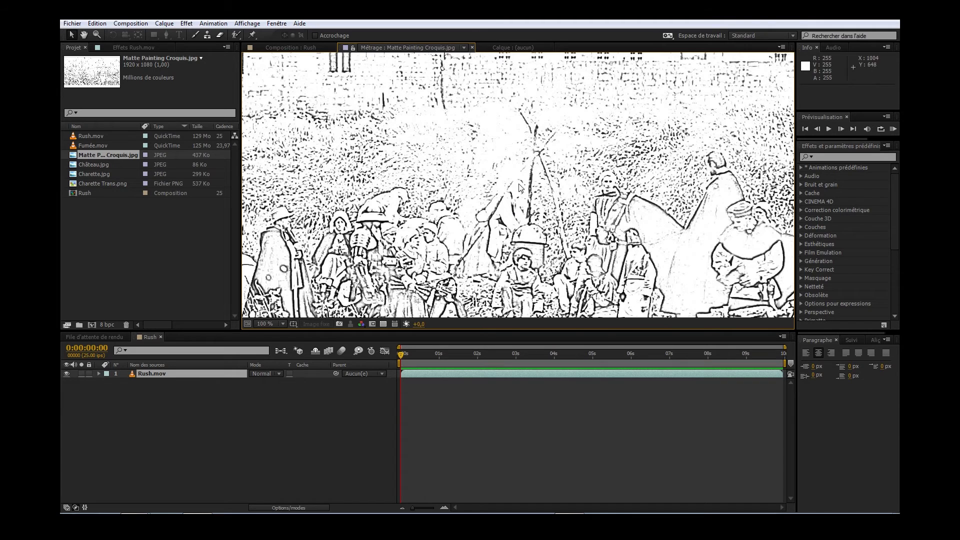
scroll(516, 239, down, 1)
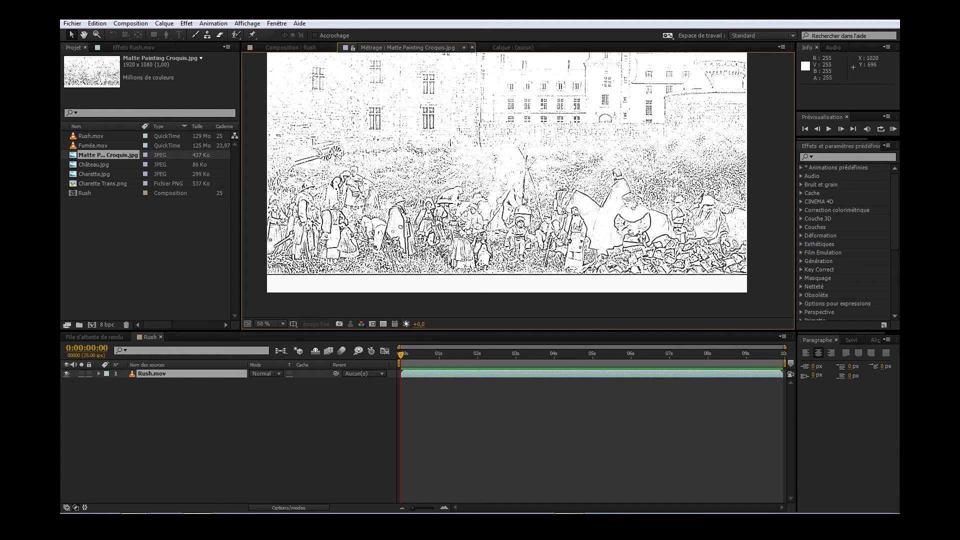
drag(522, 197, 549, 231)
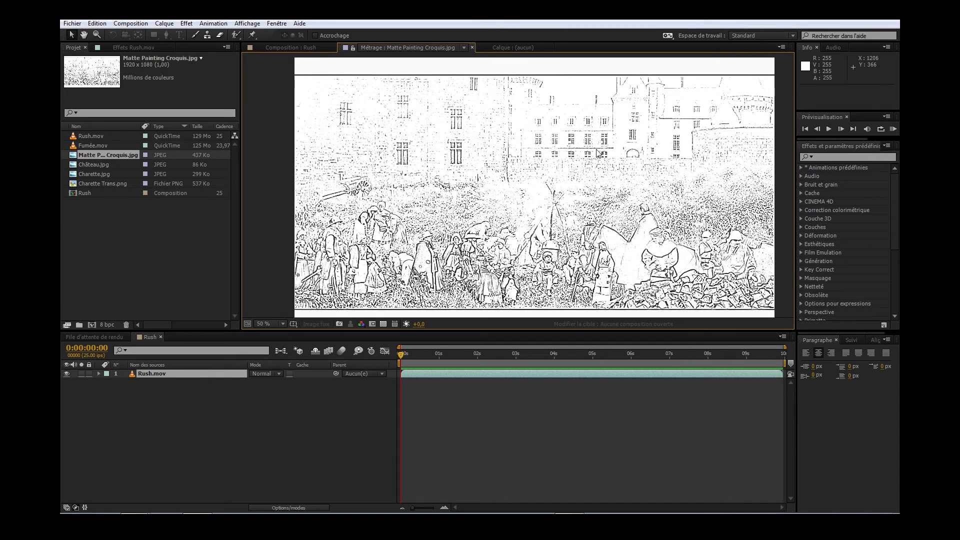
click(314, 48)
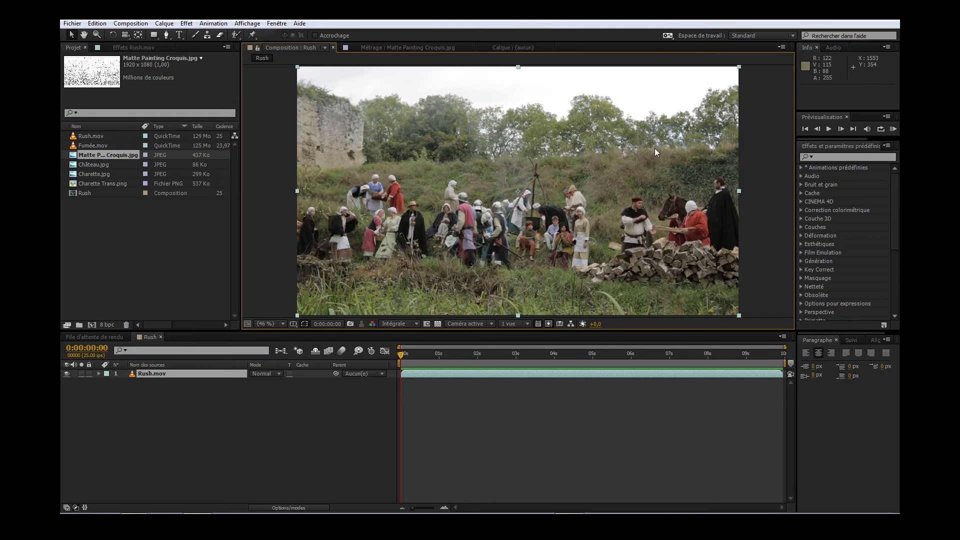
click(388, 49)
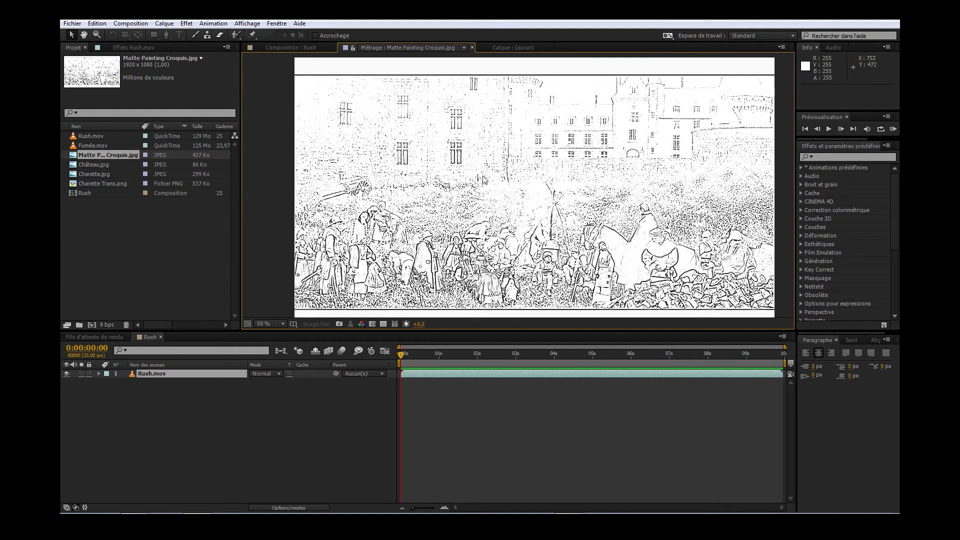
click(296, 47)
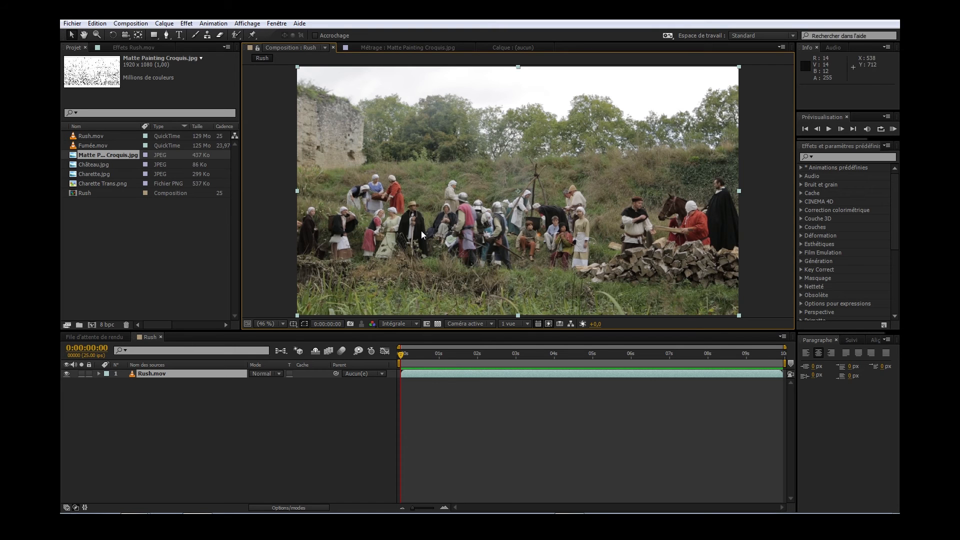
Step: Examine the extras on the hillside in the Rush composition up close and scrub the playhead to 0:00:00:05
scroll(424, 229, up, 4)
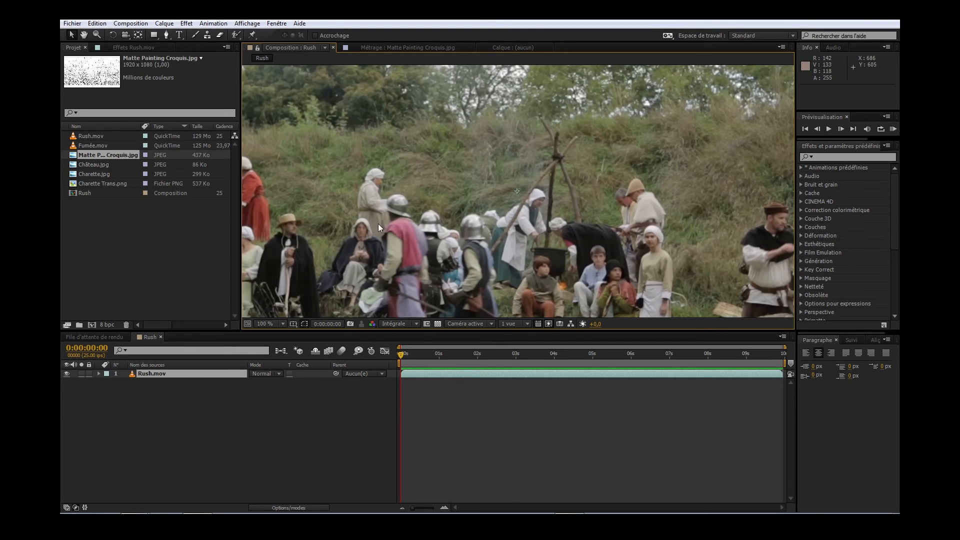
scroll(361, 161, down, 3)
scroll(494, 193, up, 3)
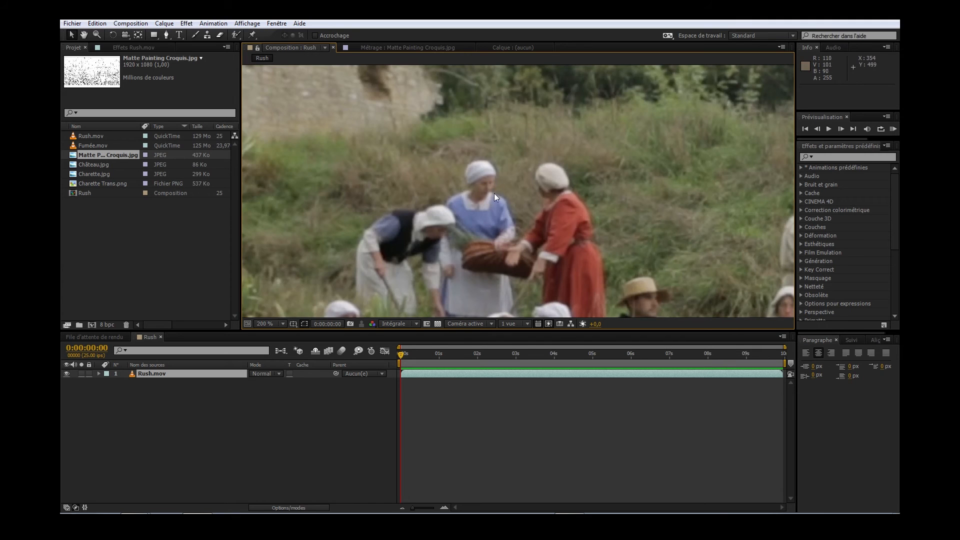
mouse_move(475, 182)
mouse_down()
mouse_move(447, 145)
mouse_move(462, 190)
mouse_up()
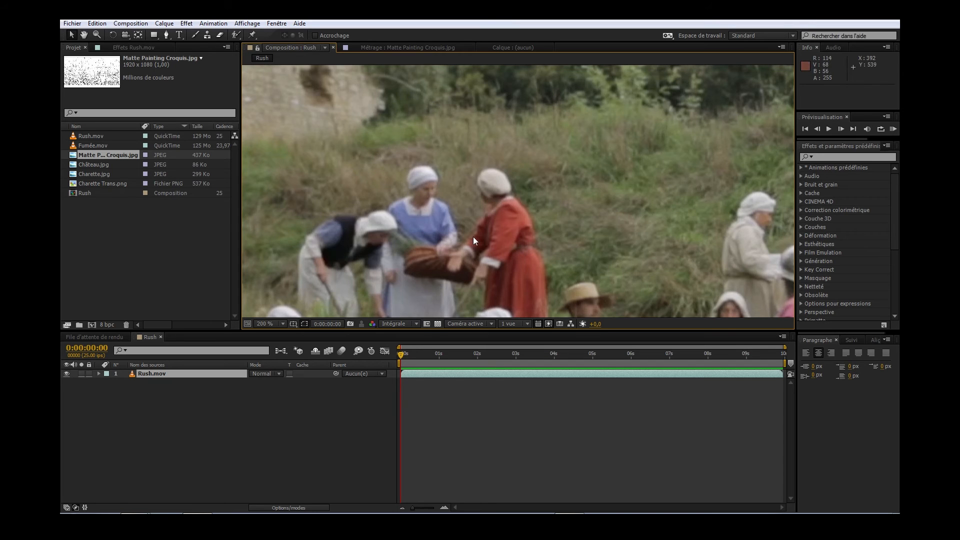
scroll(456, 188, down, 4)
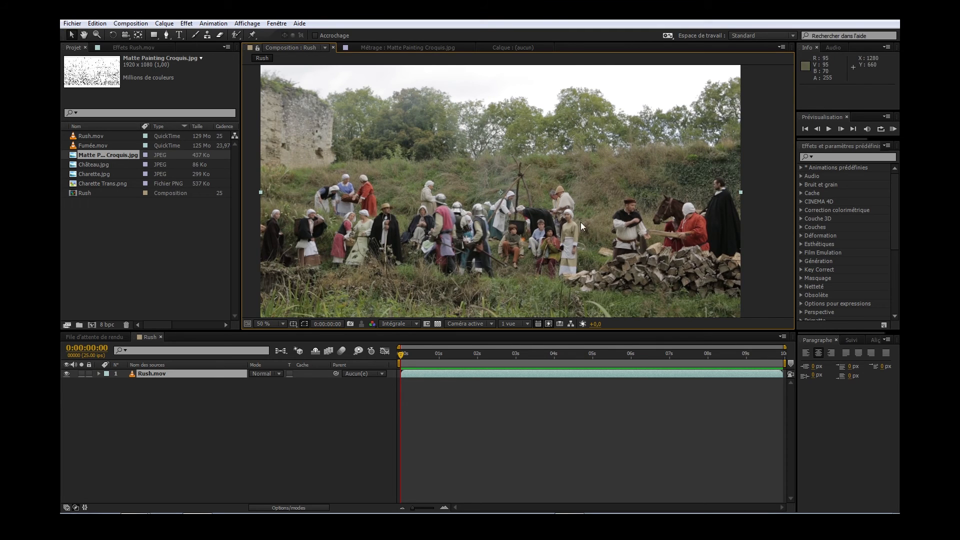
drag(530, 233, 536, 232)
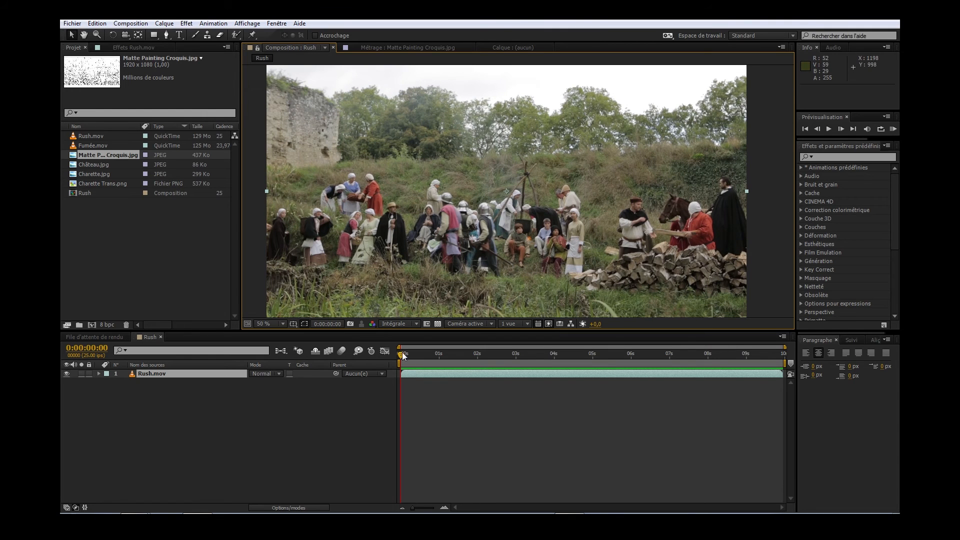
mouse_move(402, 355)
mouse_down()
mouse_move(608, 379)
mouse_move(769, 373)
mouse_move(409, 371)
mouse_up()
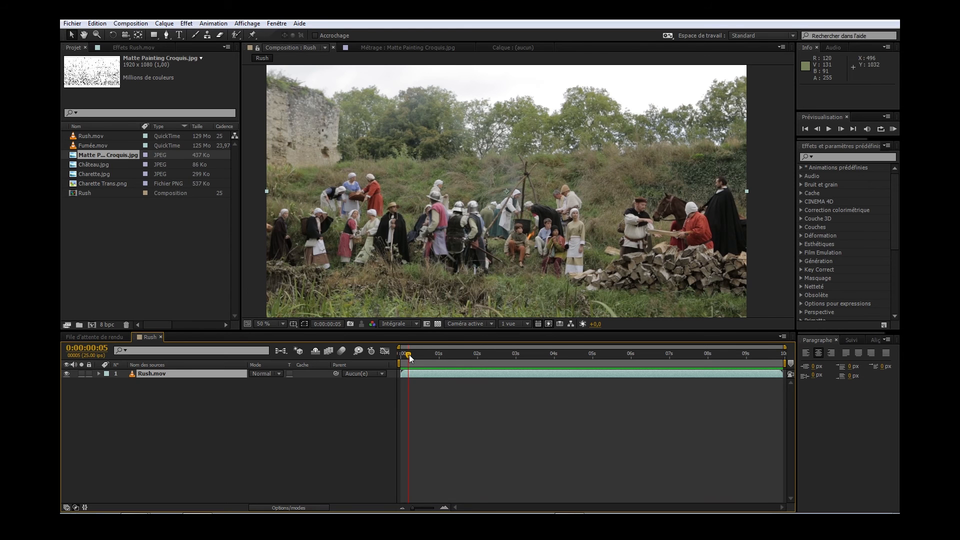
Step: Return the playhead to 0:00:00:00 and examine the women on the grassy slope beside the ruined wall at 200 %
drag(409, 354, 390, 377)
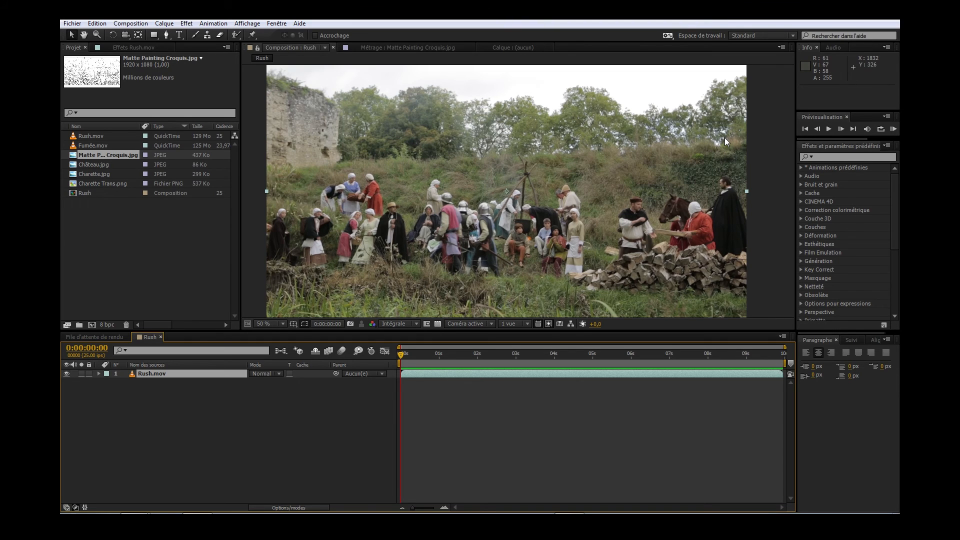
drag(603, 191, 623, 198)
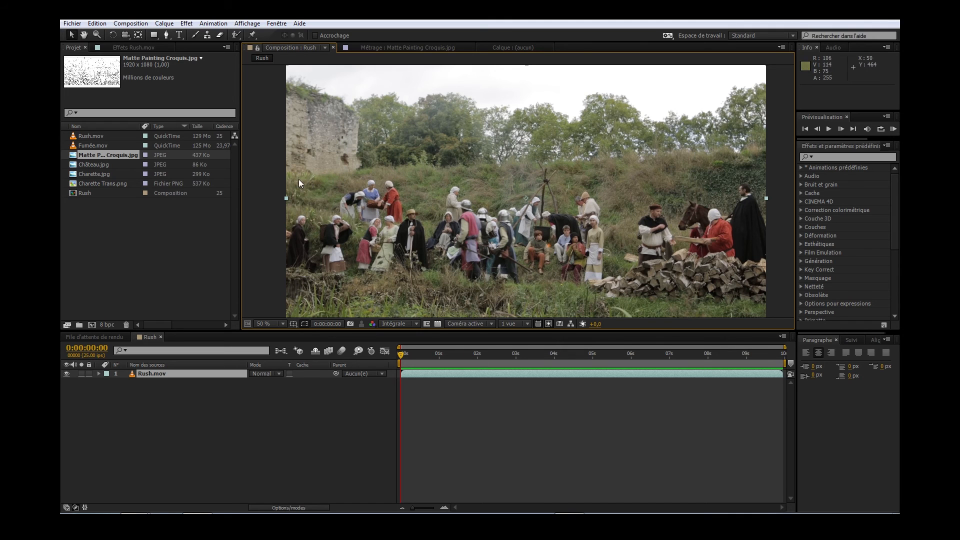
scroll(488, 203, up, 2)
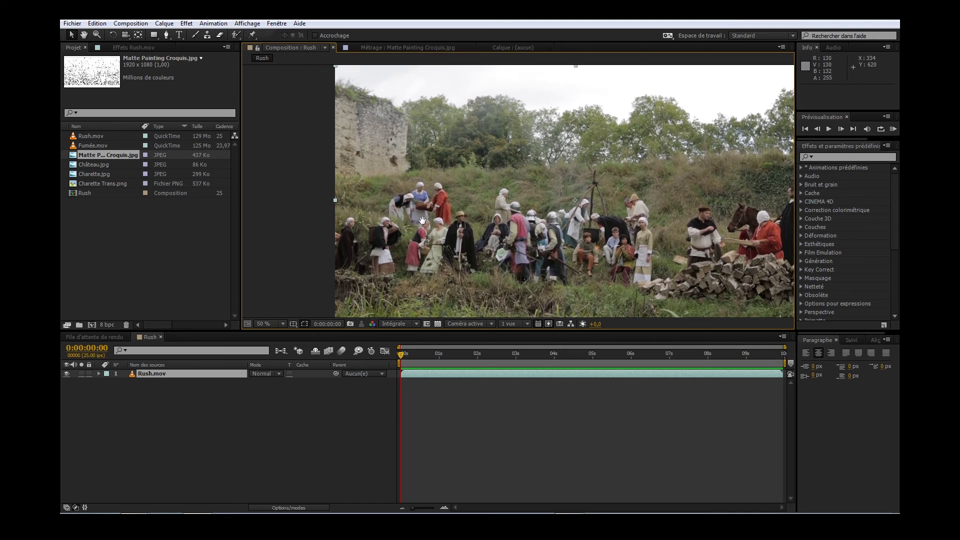
scroll(487, 202, up, 1)
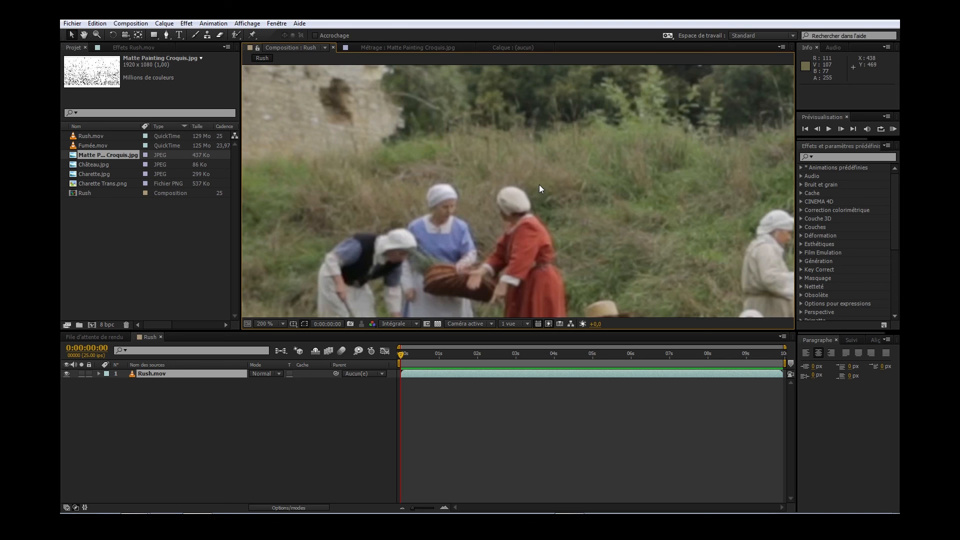
scroll(533, 201, down, 1)
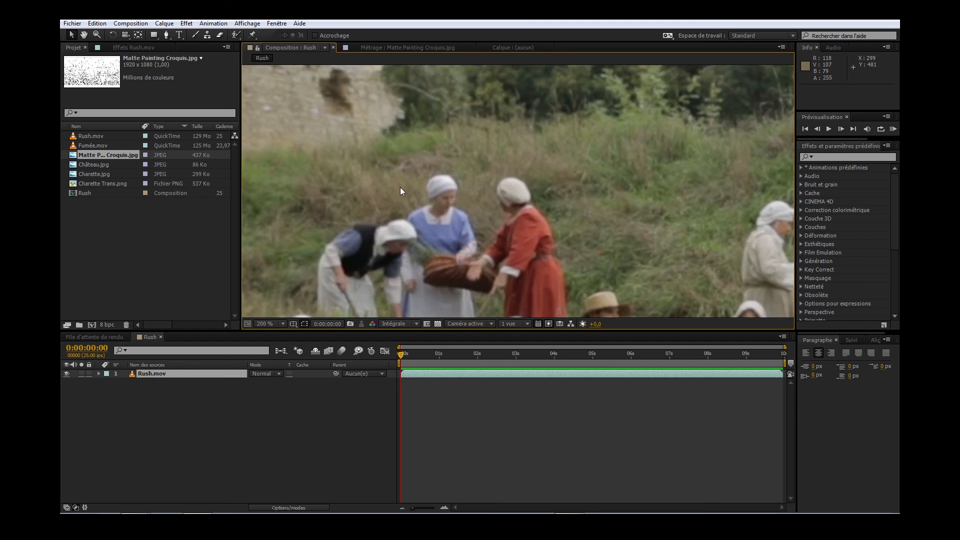
Step: Compare the women's positions at the start and end of the Rush footage, finishing at 0:00:09:01 with the whole hillside in view
drag(404, 355, 744, 350)
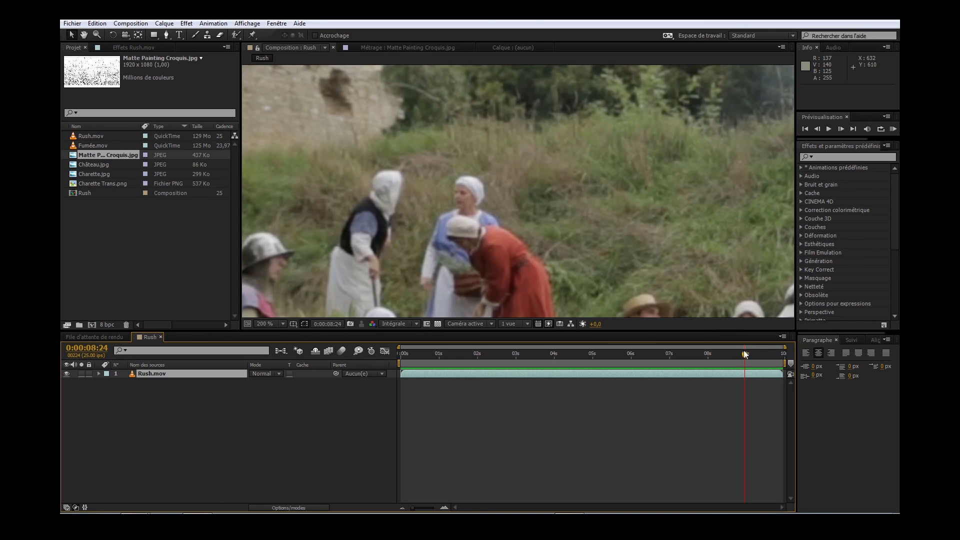
drag(742, 350, 321, 355)
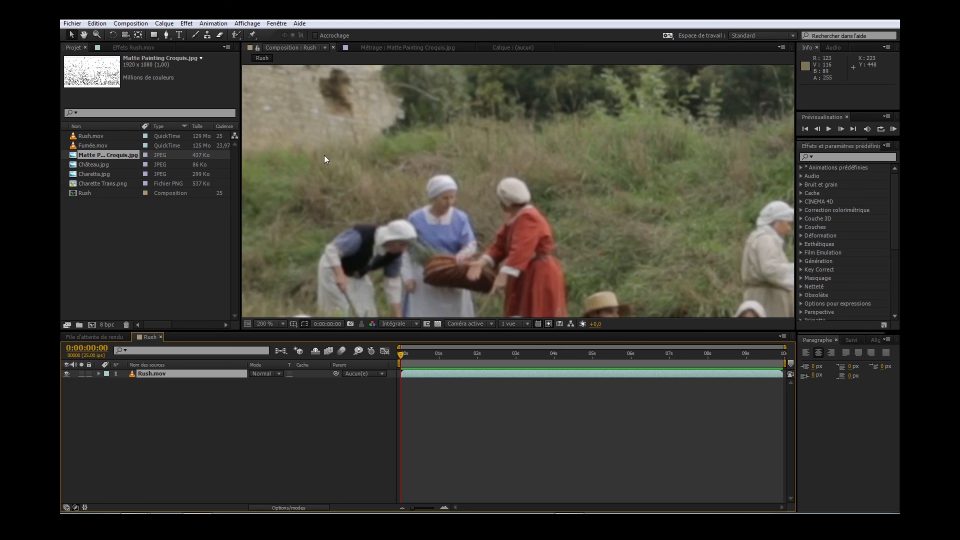
drag(692, 357, 748, 350)
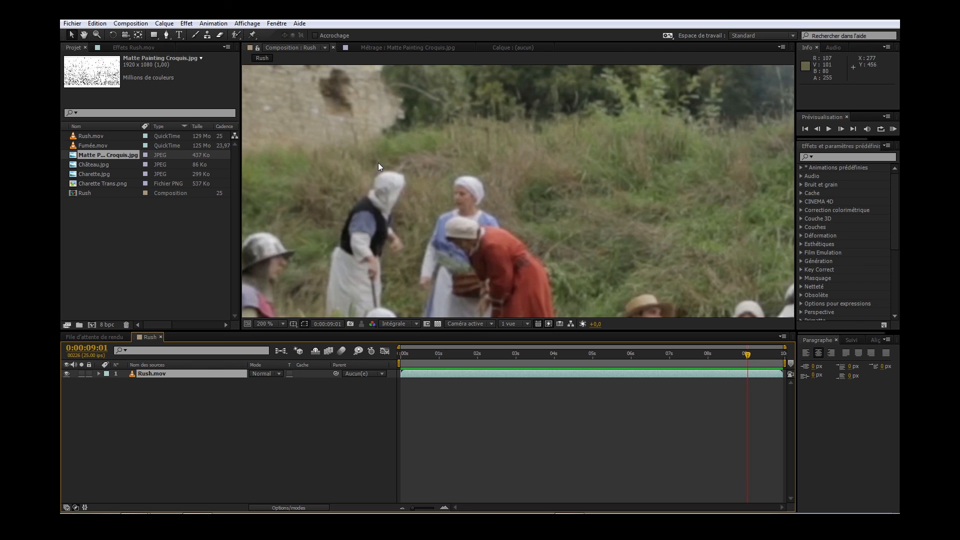
scroll(395, 170, down, 4)
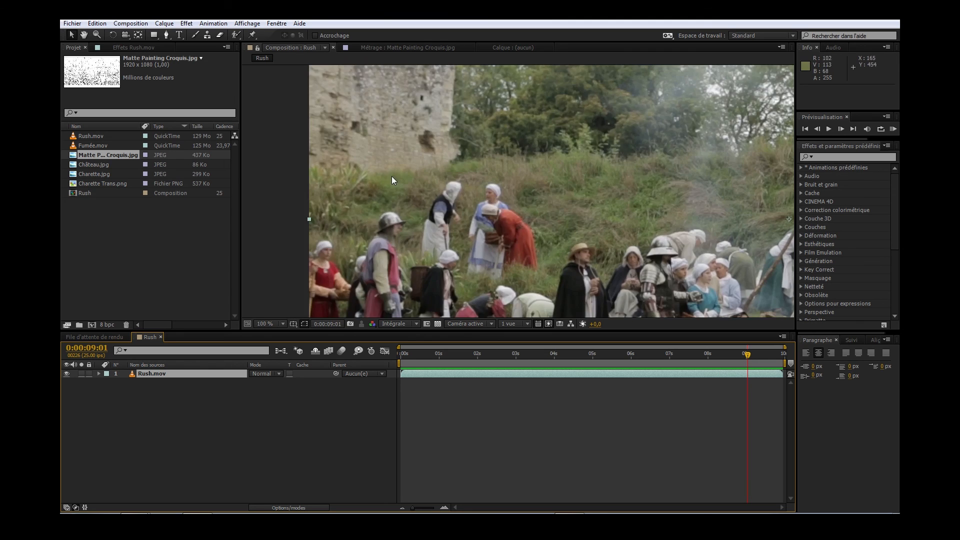
drag(493, 224, 377, 218)
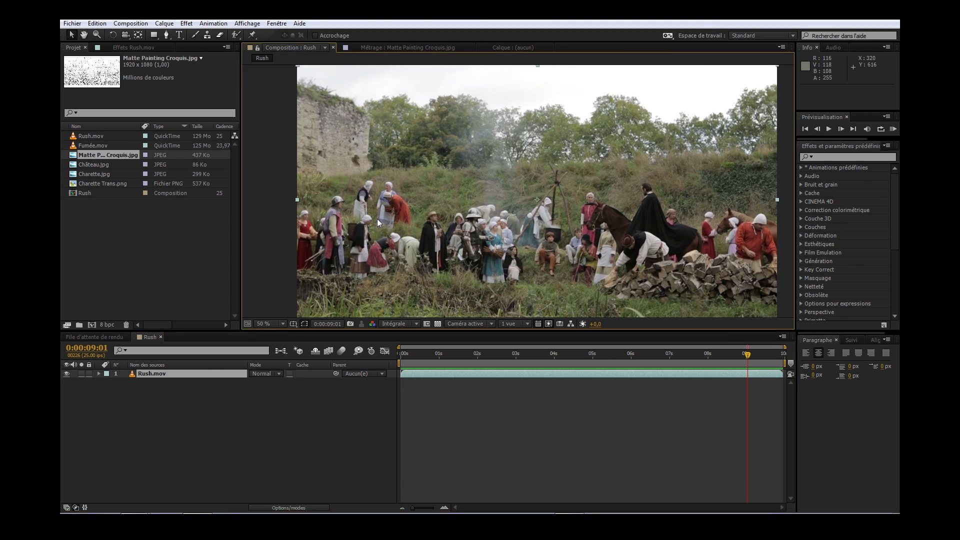